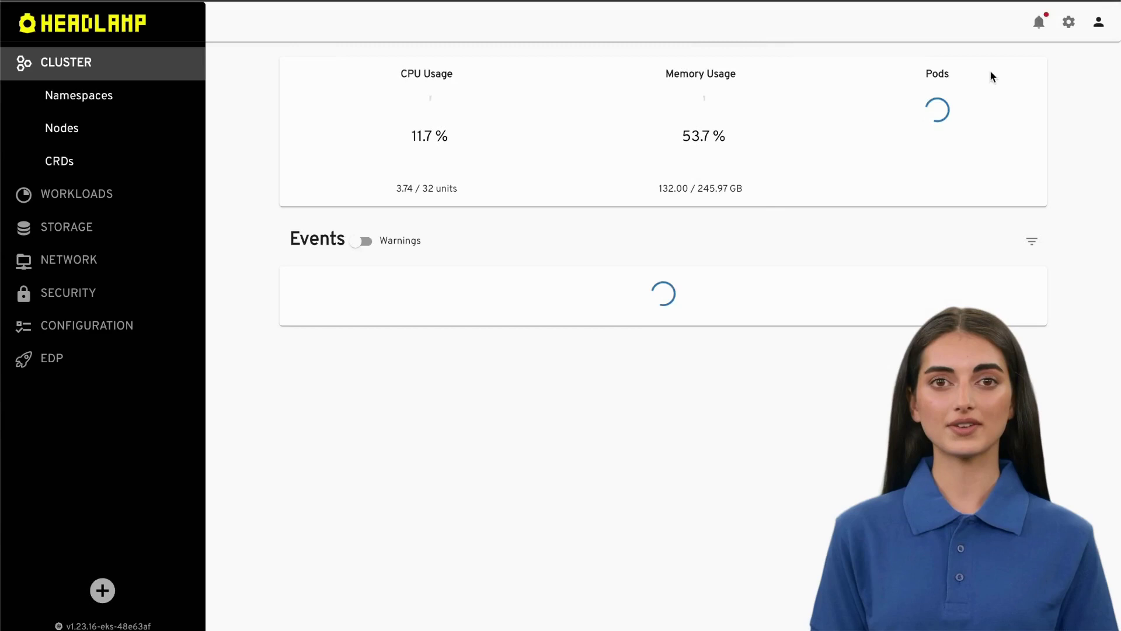
# Add edp-delivery-mm-delivery-dev to the allowed namespaces in Cluster settings.
pyautogui.click(1098, 22)
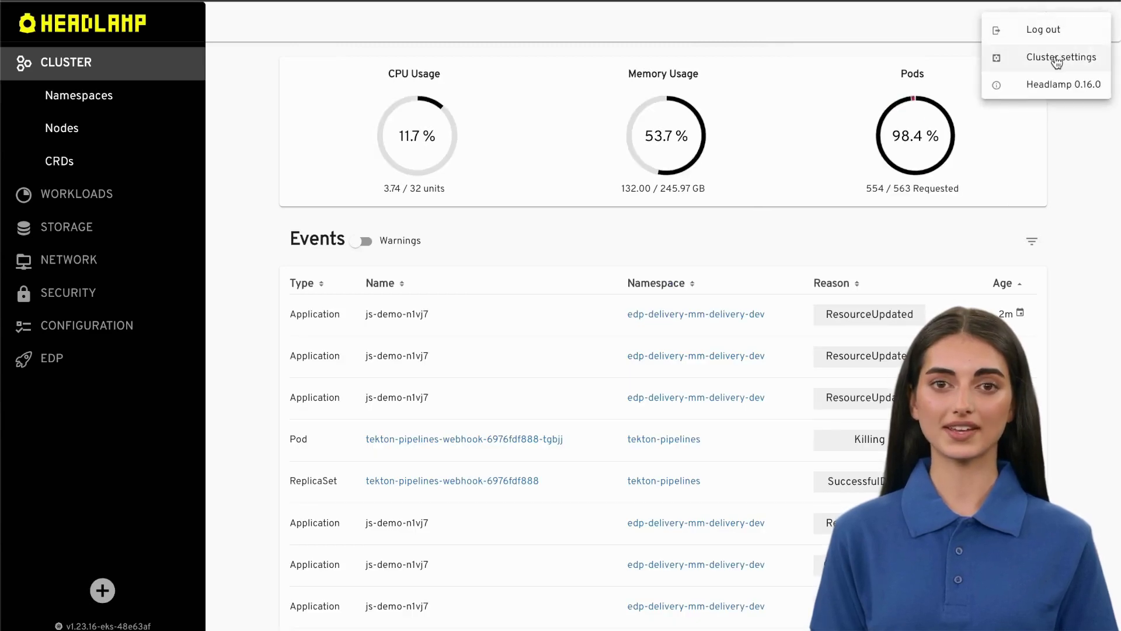
pyautogui.click(1057, 59)
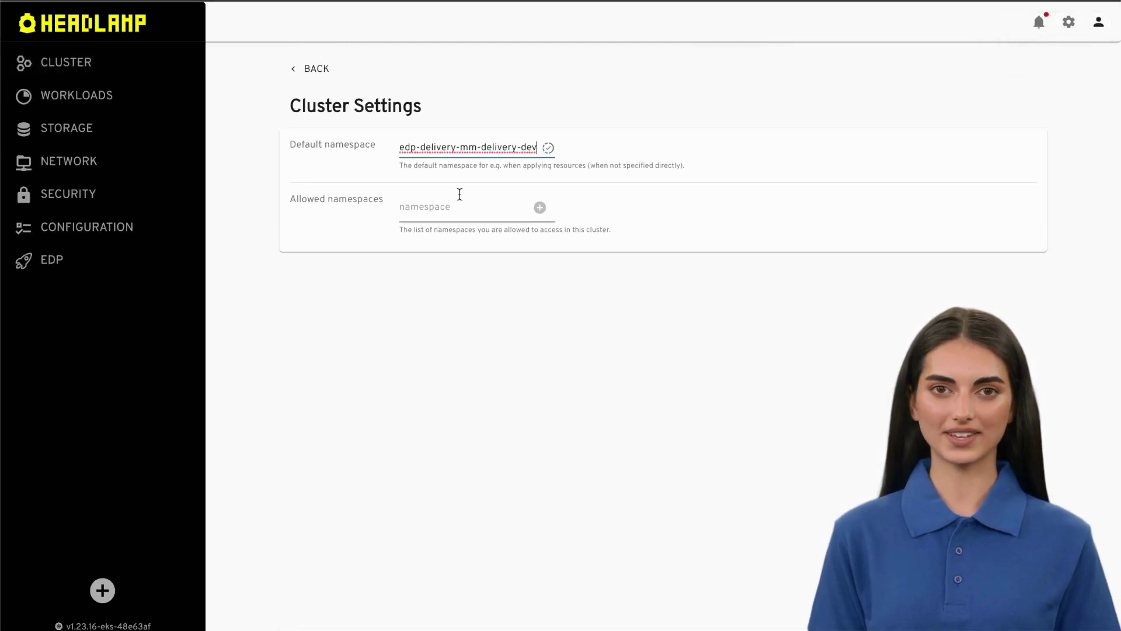
pyautogui.click(541, 211)
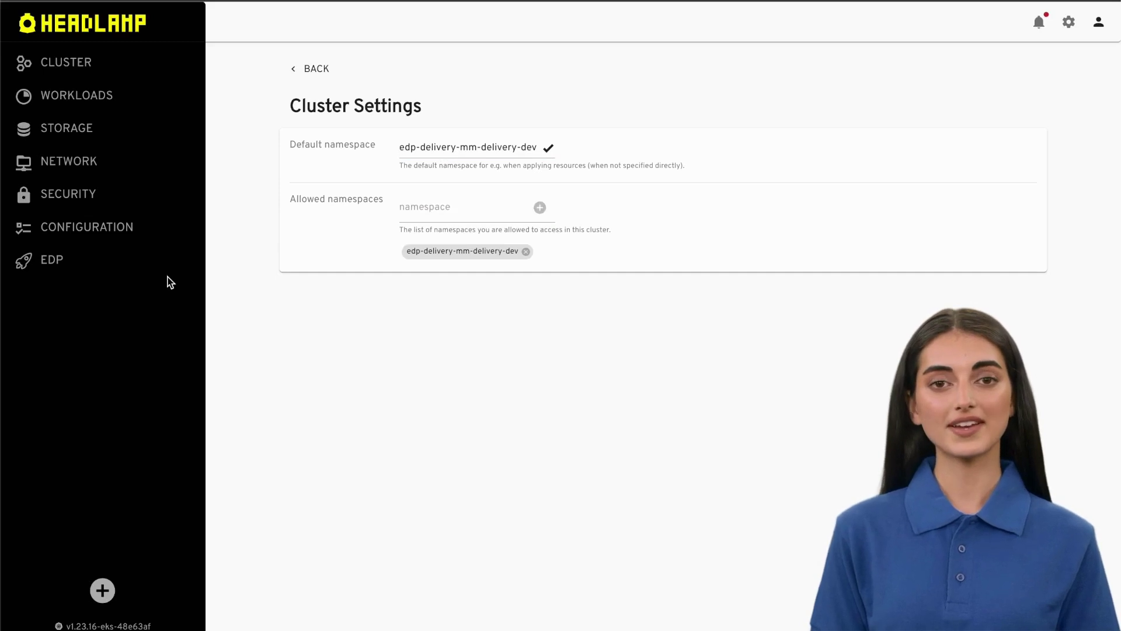
# Browse the EDP Overview of platform tools and the Git Servers list.
pyautogui.click(98, 261)
pyautogui.click(58, 292)
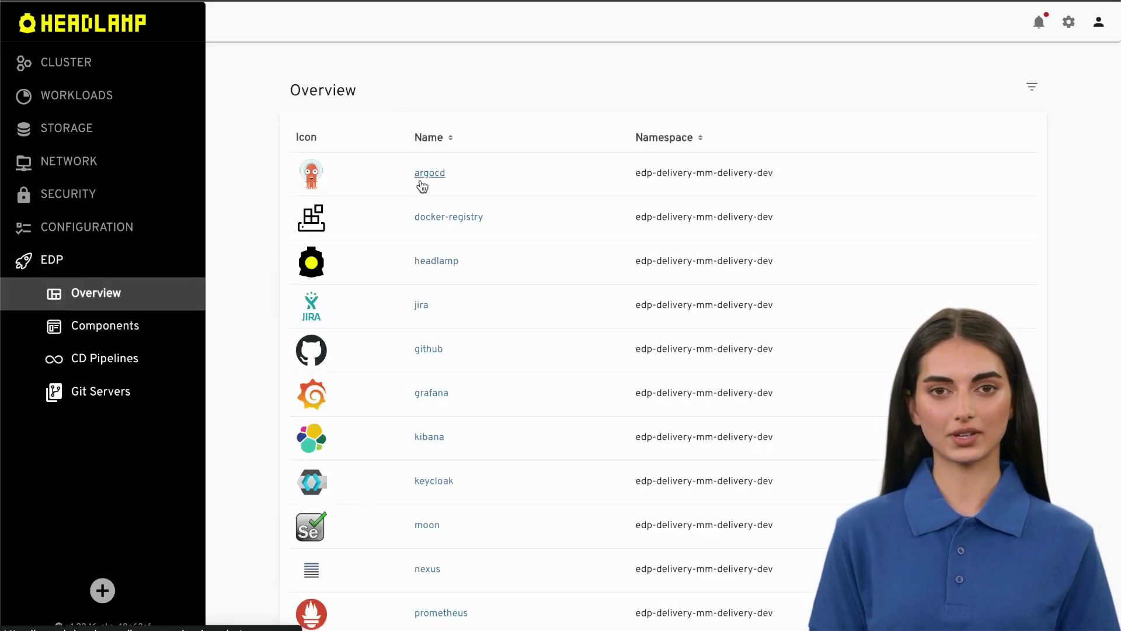
pyautogui.scroll(-2, 411, 325)
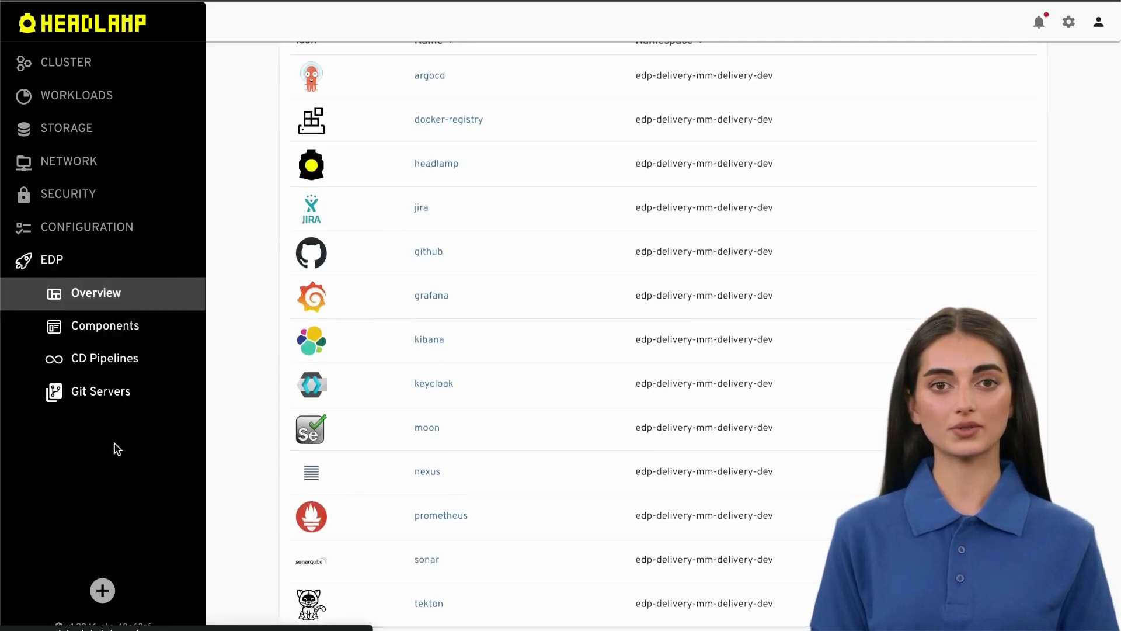
pyautogui.click(88, 392)
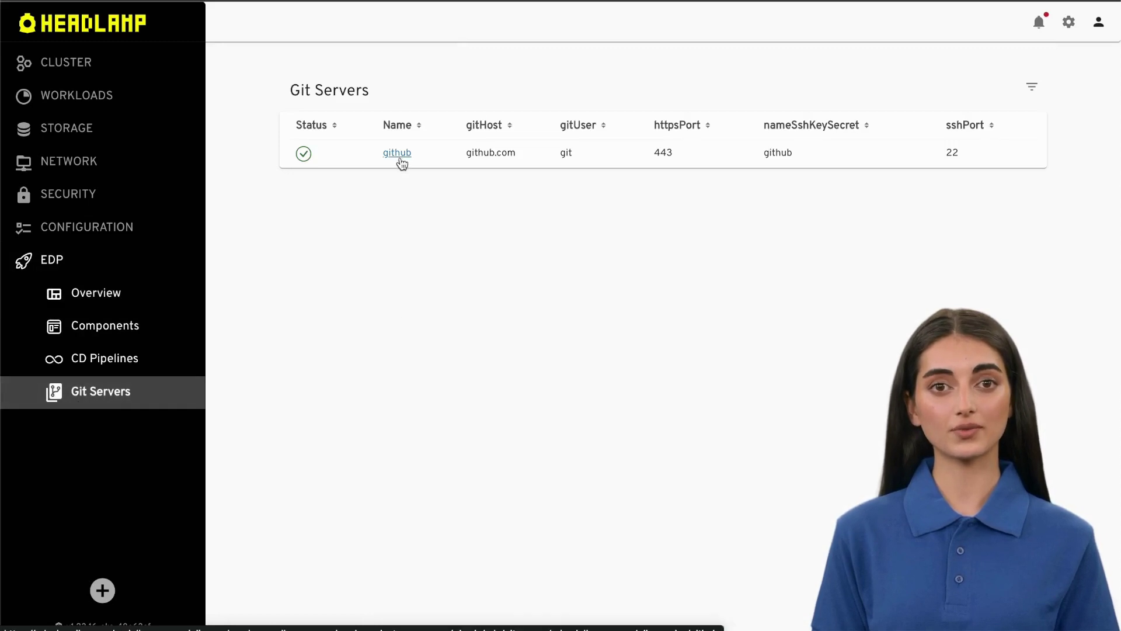
# Begin a new Components application on the github Git server with JavaScript language.
pyautogui.click(110, 324)
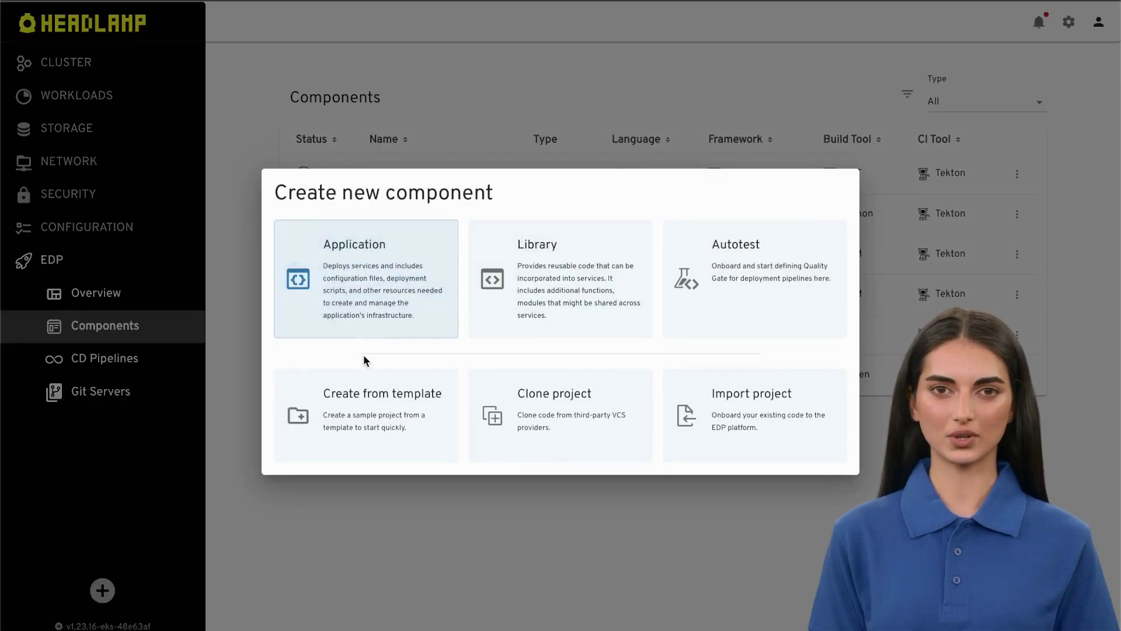
pyautogui.click(364, 407)
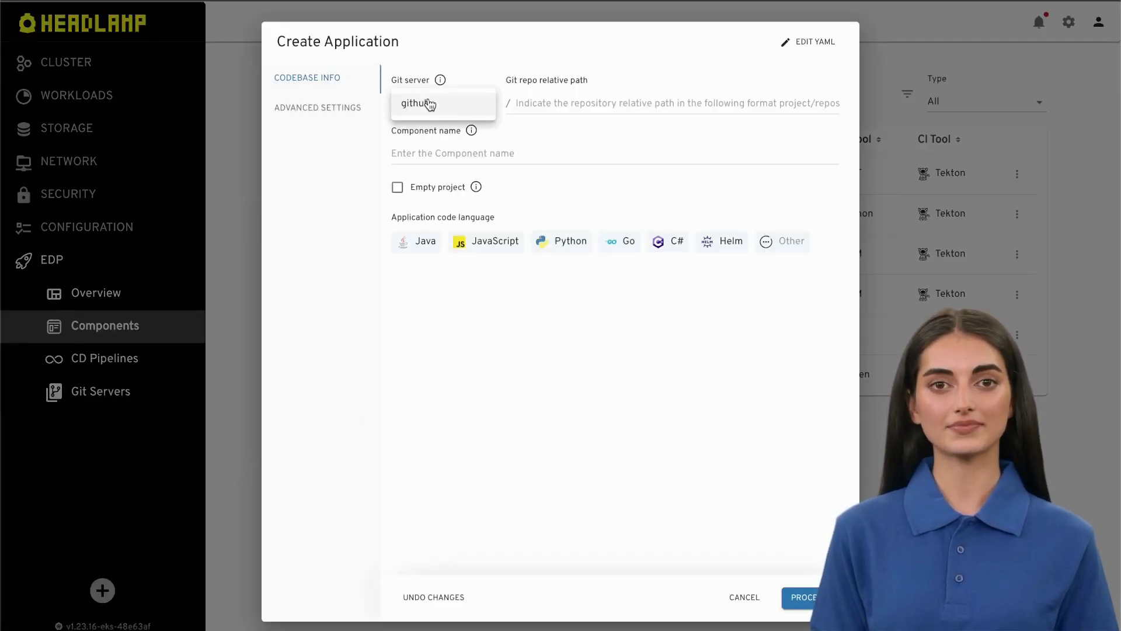
pyautogui.click(559, 103)
pyautogui.write('edp-robot/js-demo')
pyautogui.press('Tab')
pyautogui.write('js-demo')
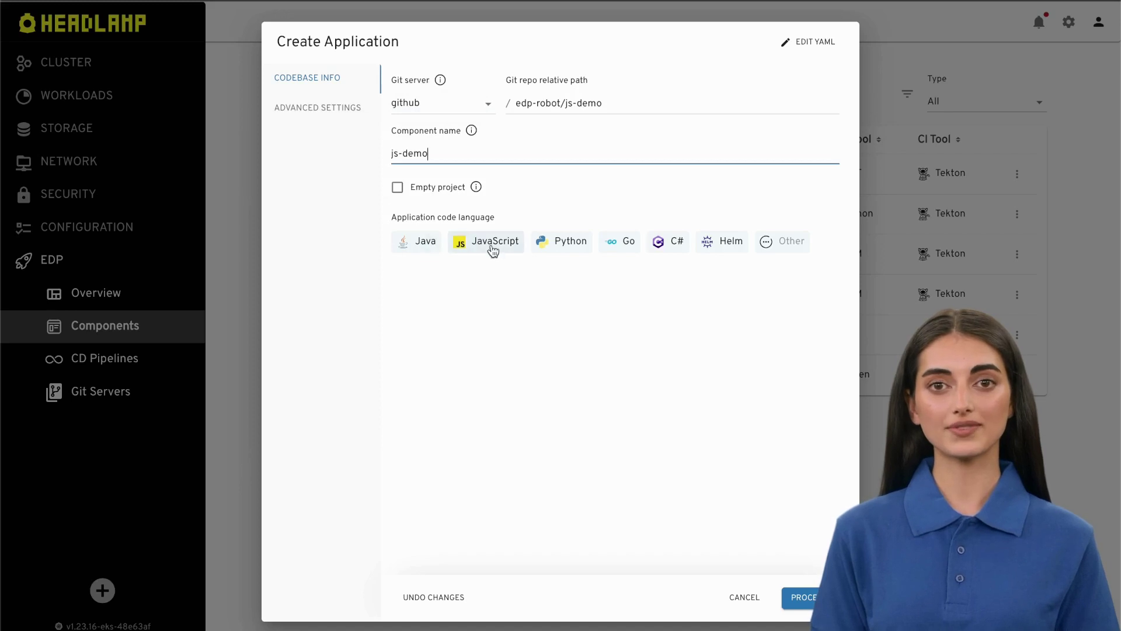
pyautogui.click(492, 251)
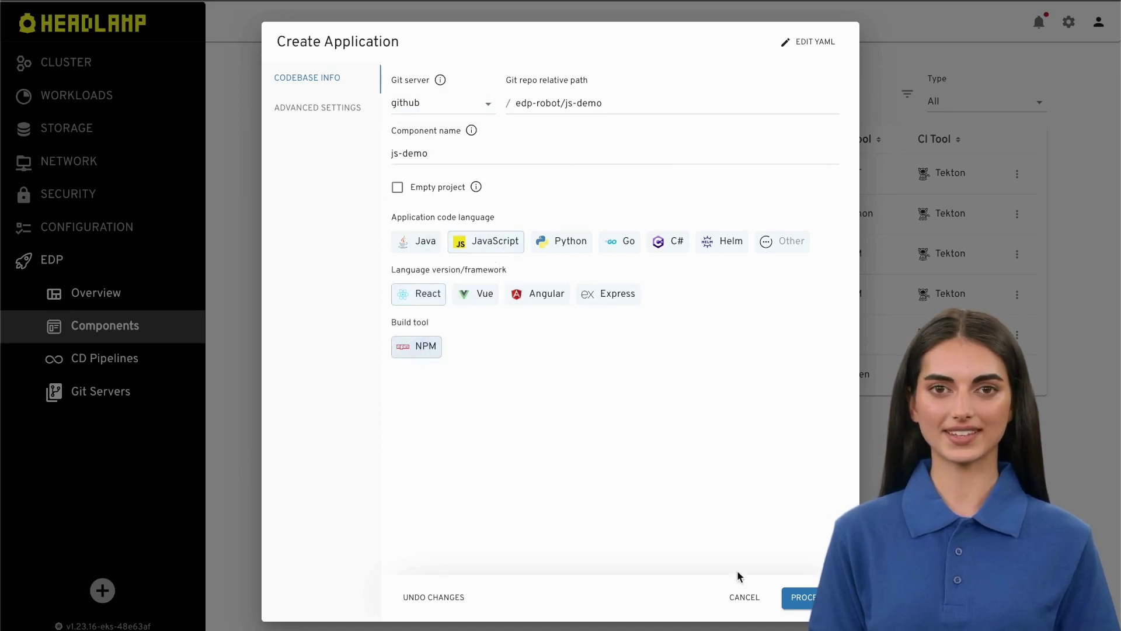
# Set edp codebase versioning in Advanced Settings and create the js-demo application.
pyautogui.click(801, 596)
pyautogui.click(420, 204)
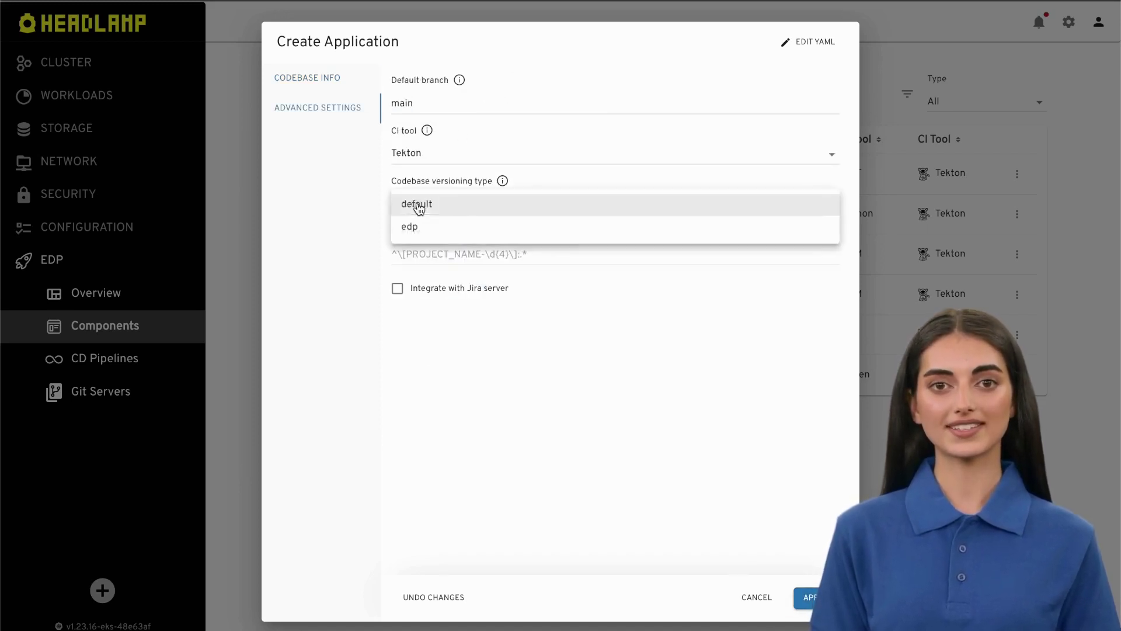
pyautogui.click(411, 226)
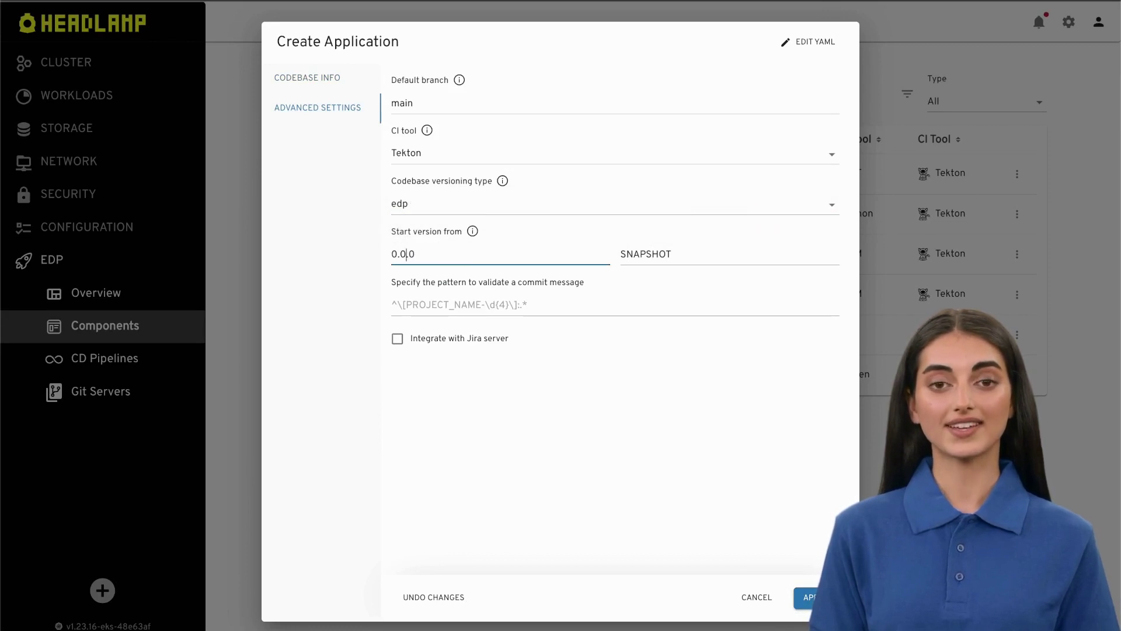
pyautogui.click(806, 596)
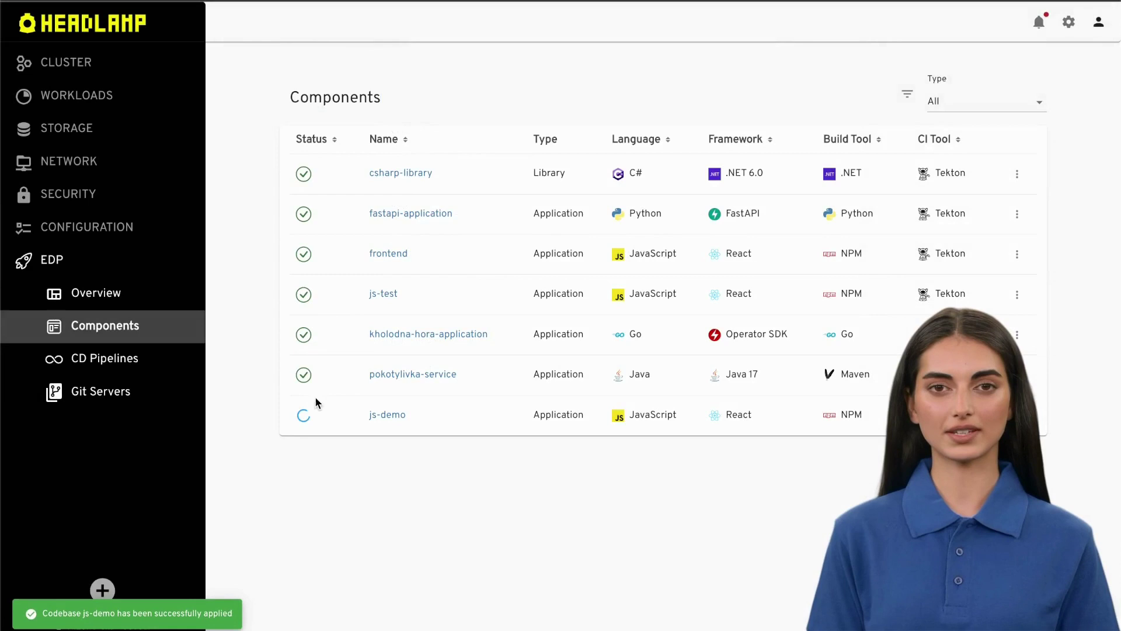
# Create the release branch release/0.1 on the js-demo component.
pyautogui.click(382, 420)
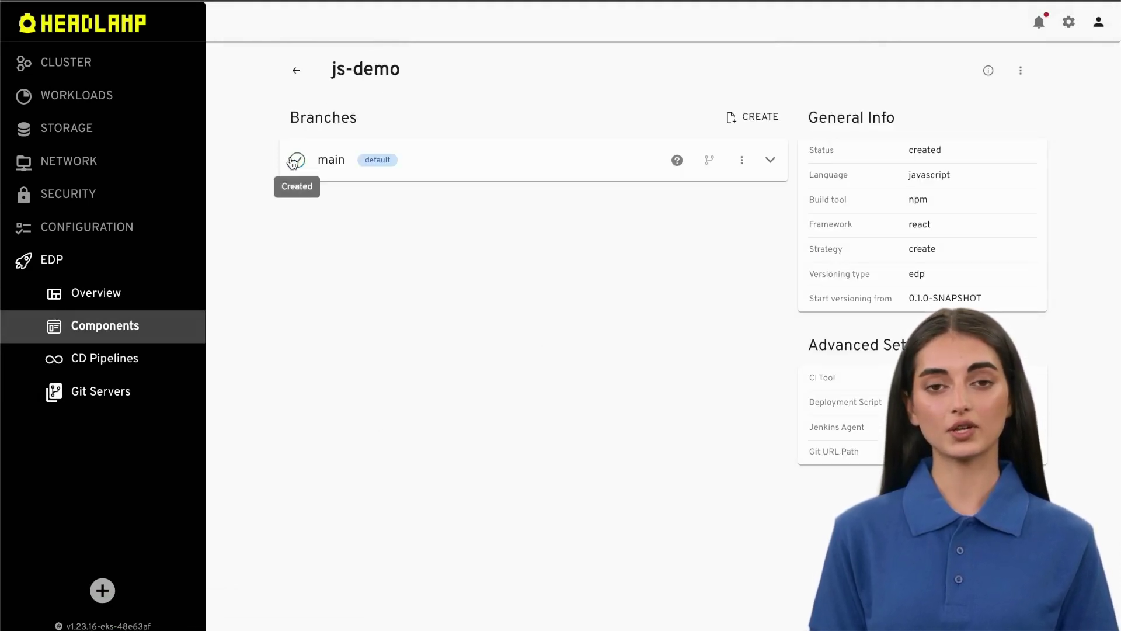
pyautogui.click(761, 118)
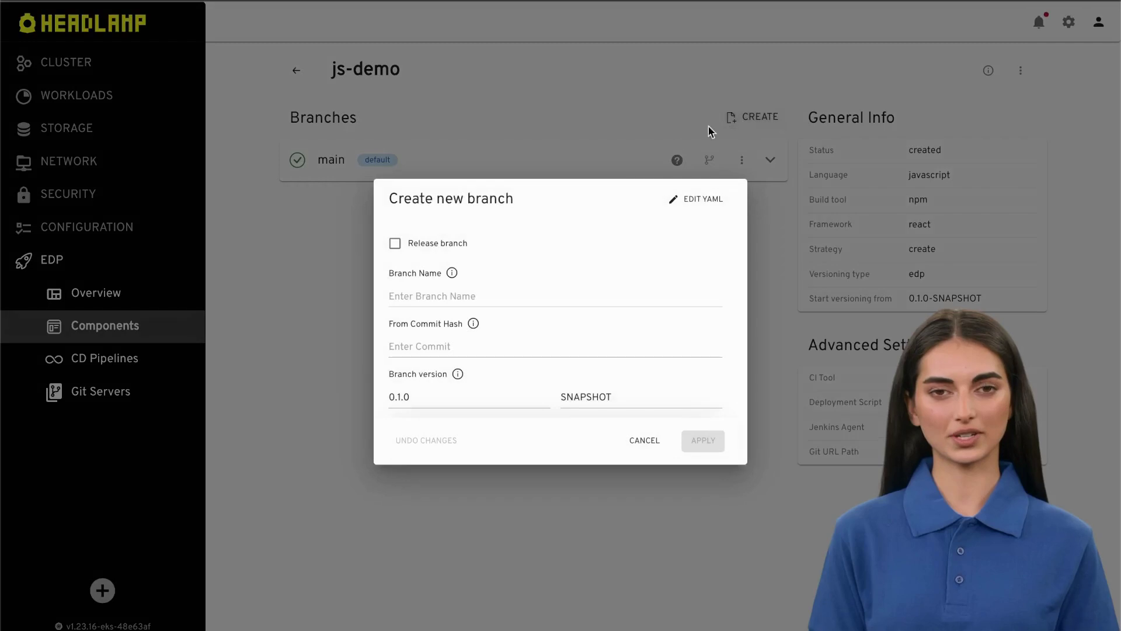
pyautogui.click(463, 248)
pyautogui.click(703, 465)
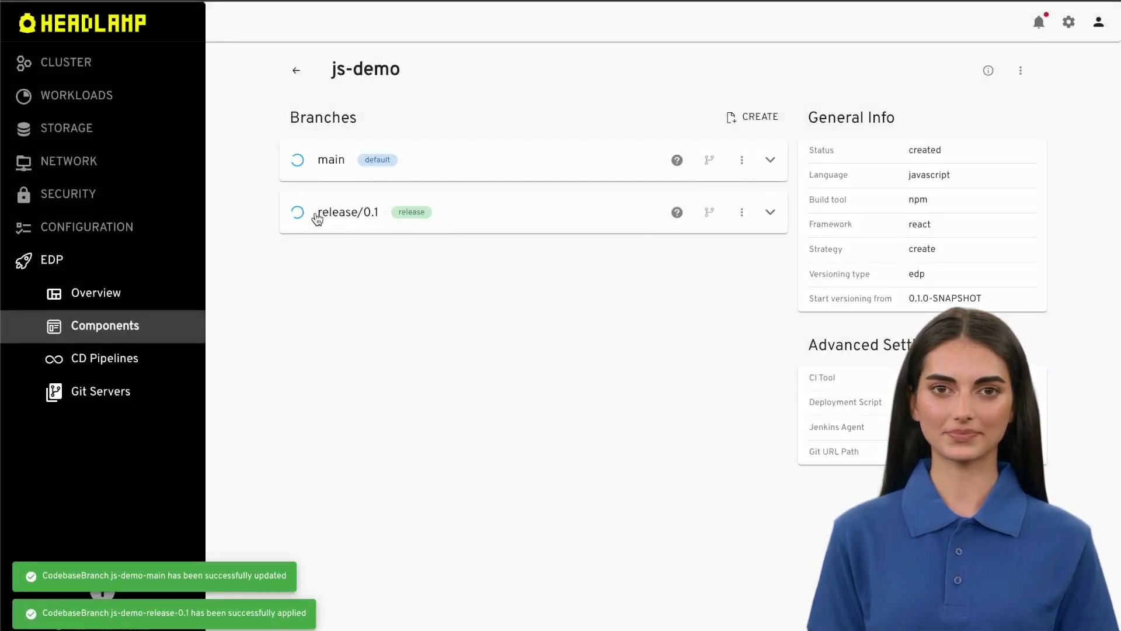
# Create release branch release/0.2, then view the branch list in js-demo's GitHub repository.
pyautogui.click(762, 125)
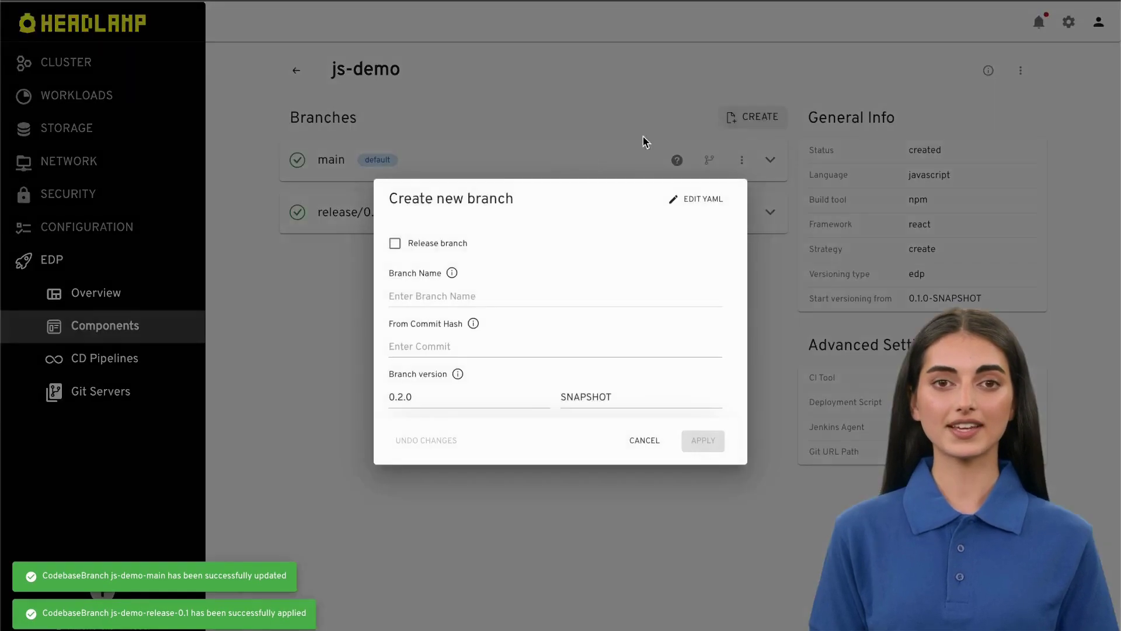
pyautogui.click(409, 242)
pyautogui.click(703, 464)
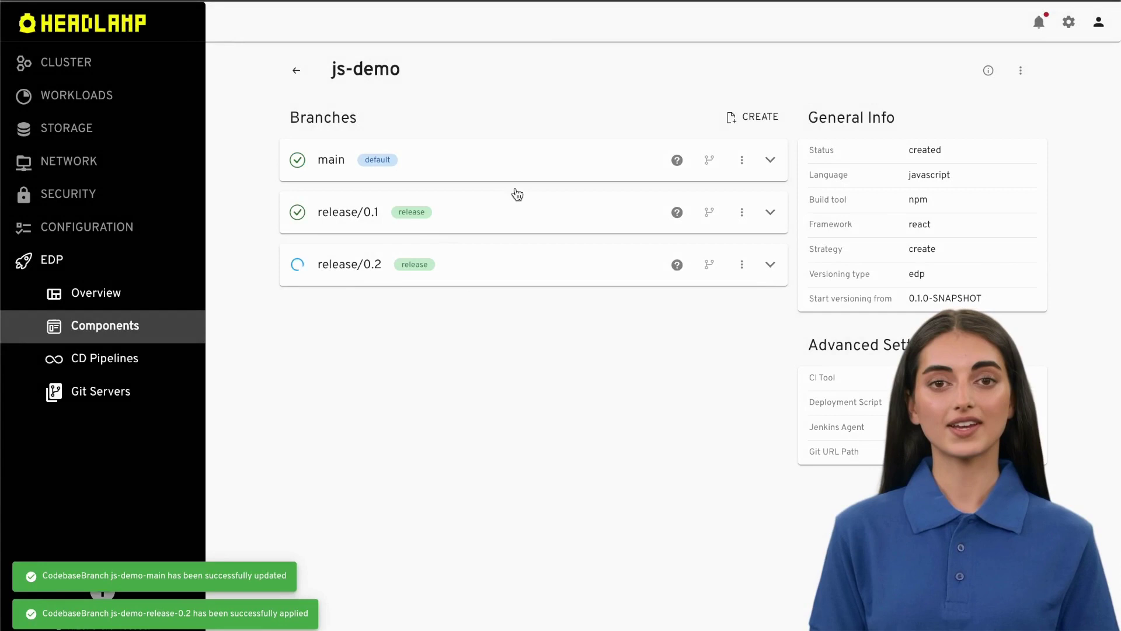
pyautogui.click(711, 163)
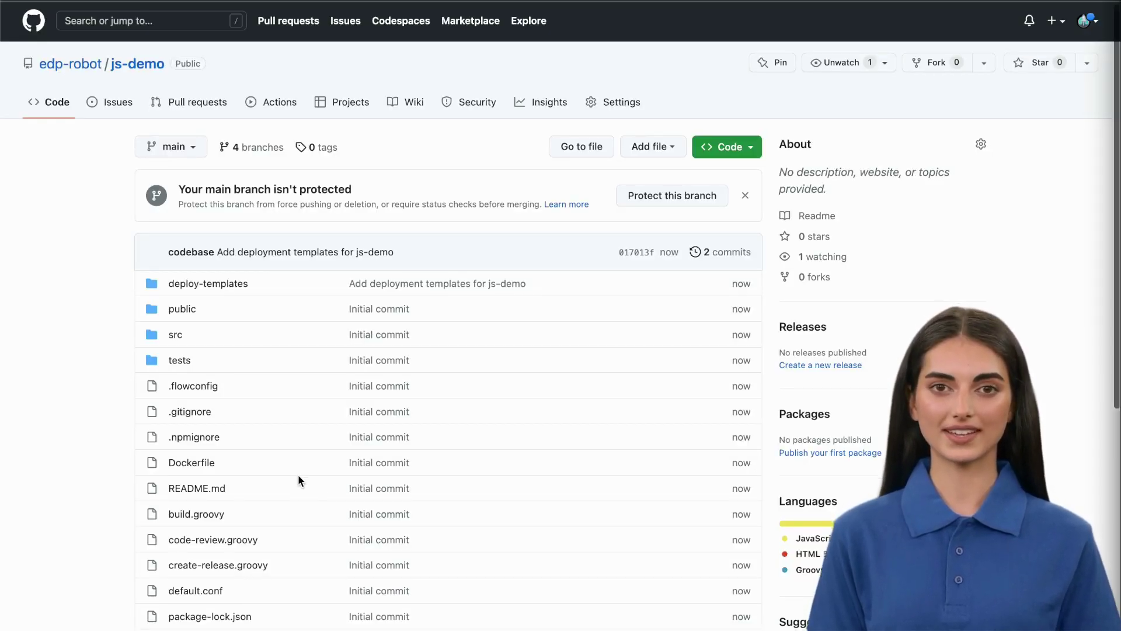
pyautogui.scroll(-4, 297, 477)
pyautogui.scroll(5, 299, 480)
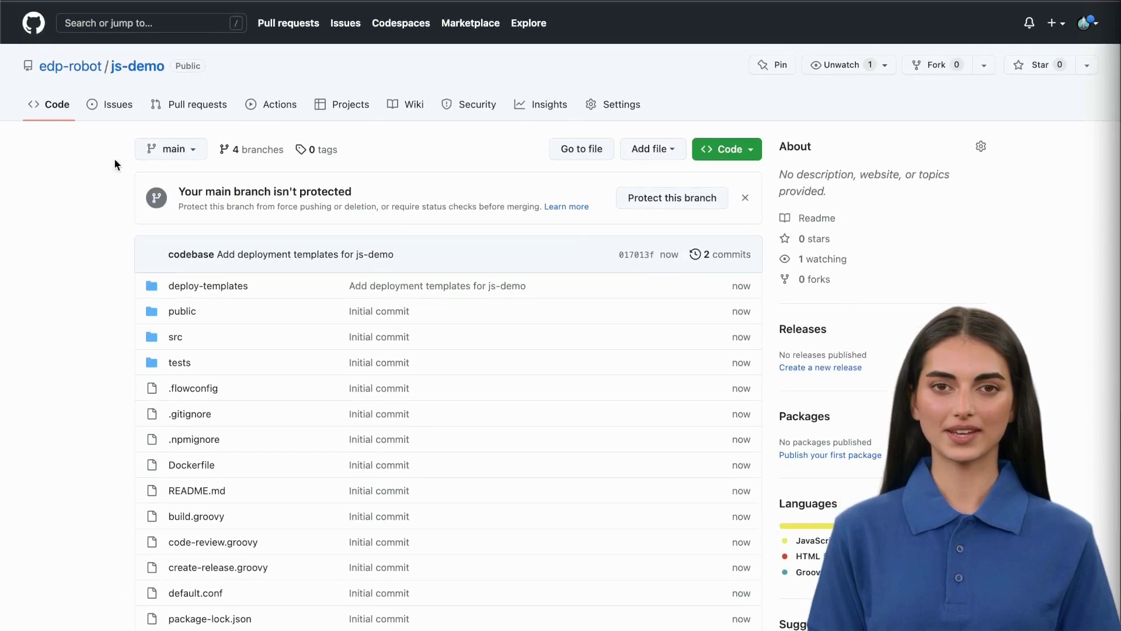
pyautogui.click(169, 149)
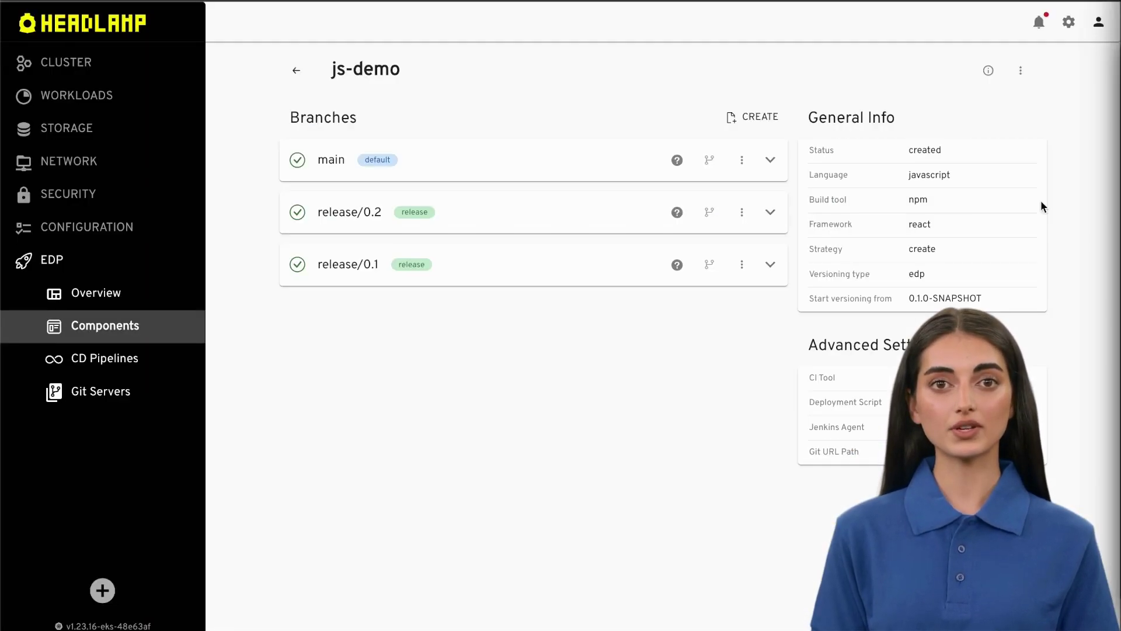
# Build js-demo's main branch and open run js-demo-main-build-itrwn.
pyautogui.click(523, 160)
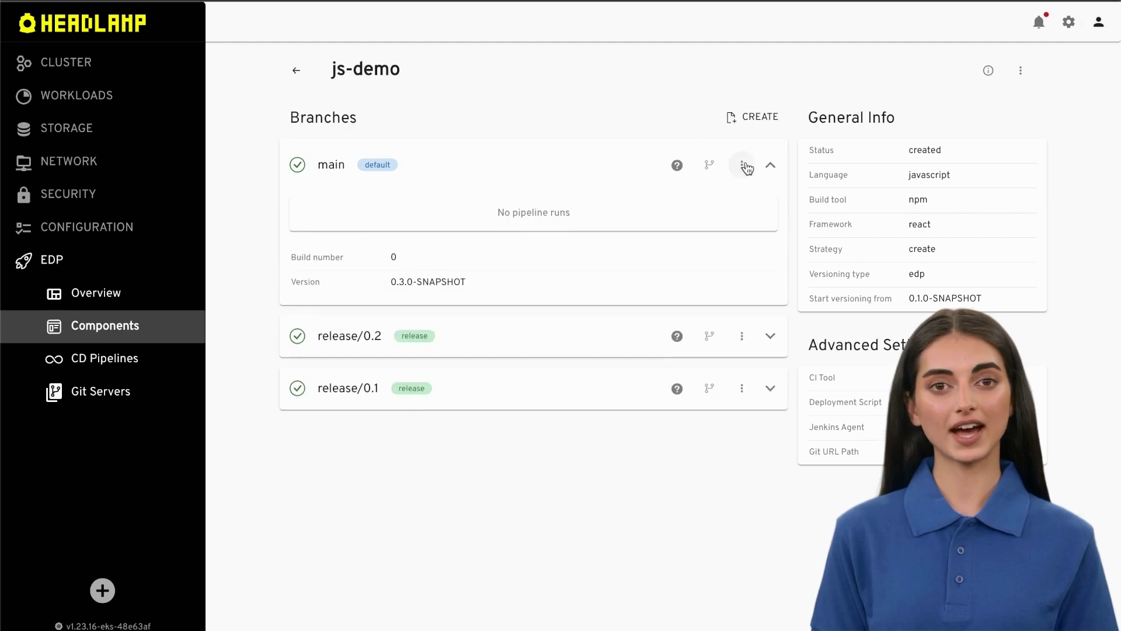
pyautogui.click(728, 191)
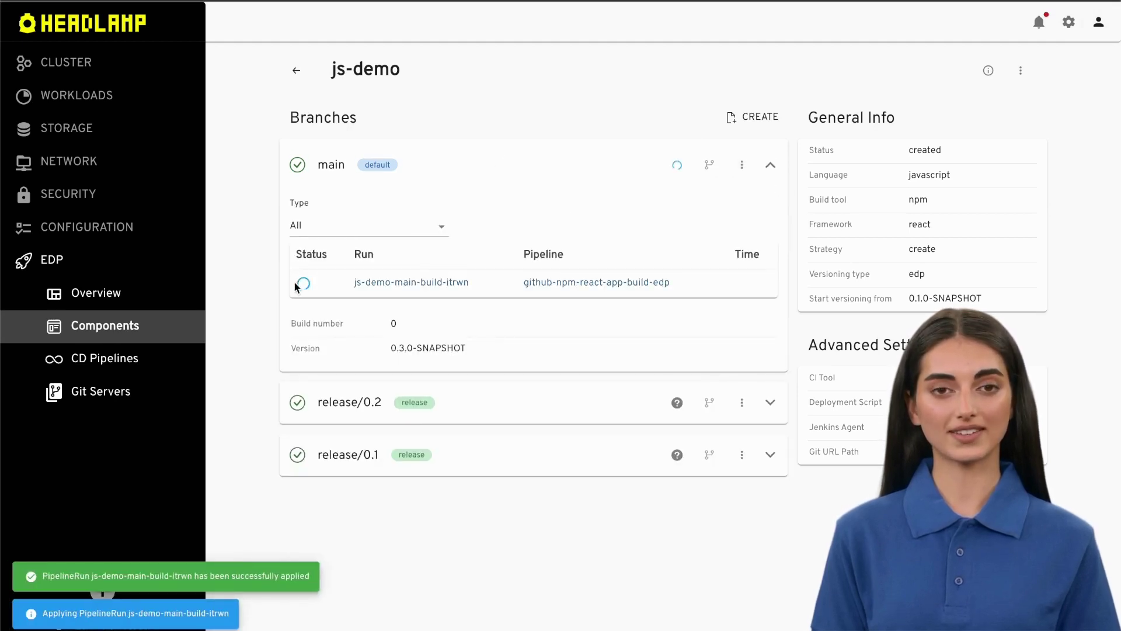
pyautogui.click(382, 284)
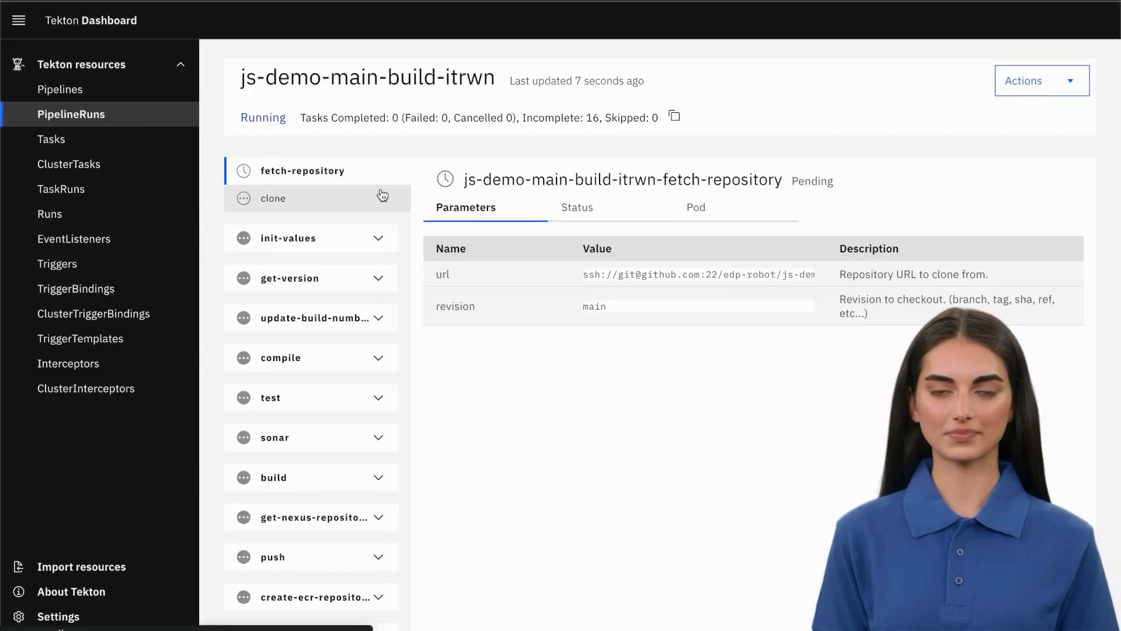
pyautogui.scroll(-2, 461, 437)
pyautogui.scroll(2, 461, 437)
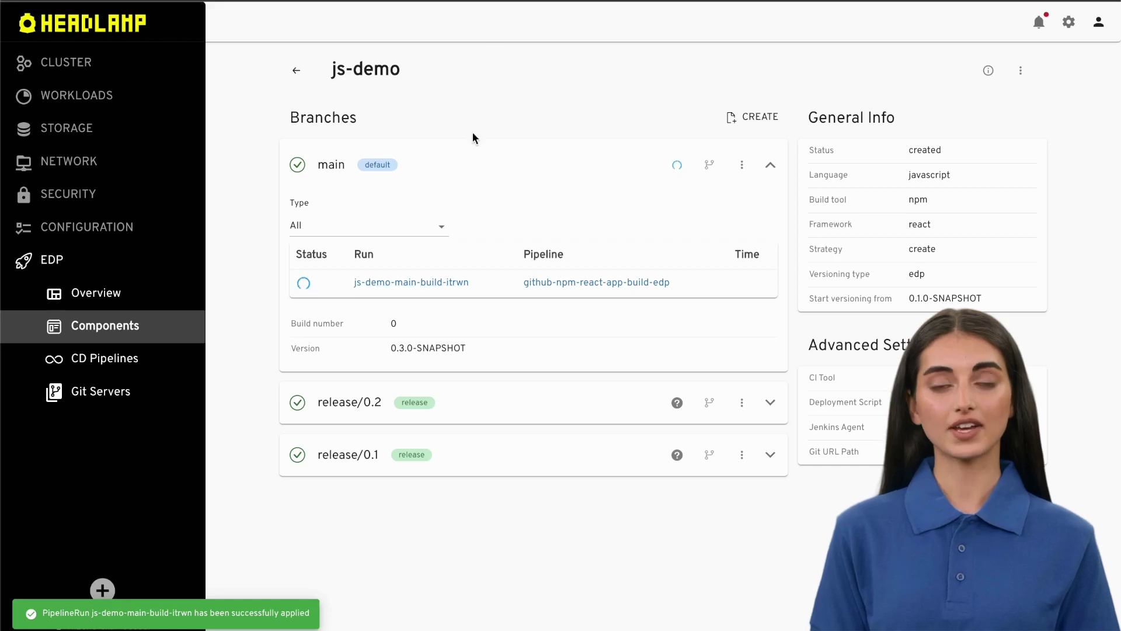
# Start the js-deploy CD pipeline with application js-demo deployed from branch main.
pyautogui.click(113, 360)
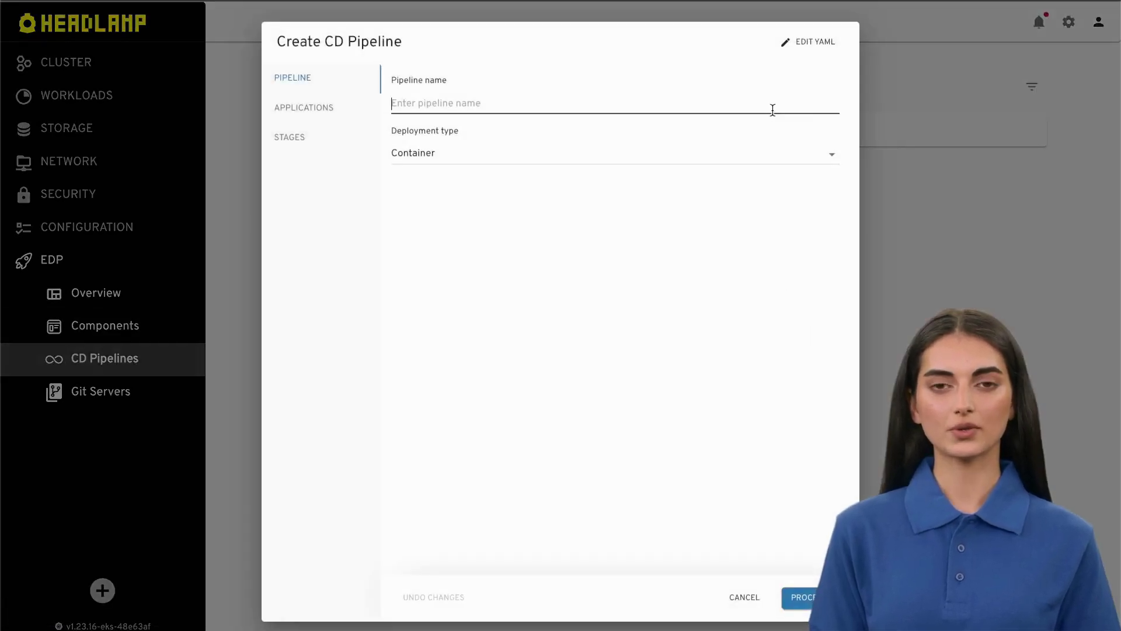
pyautogui.write('js-deploy')
pyautogui.click(802, 596)
pyautogui.click(655, 102)
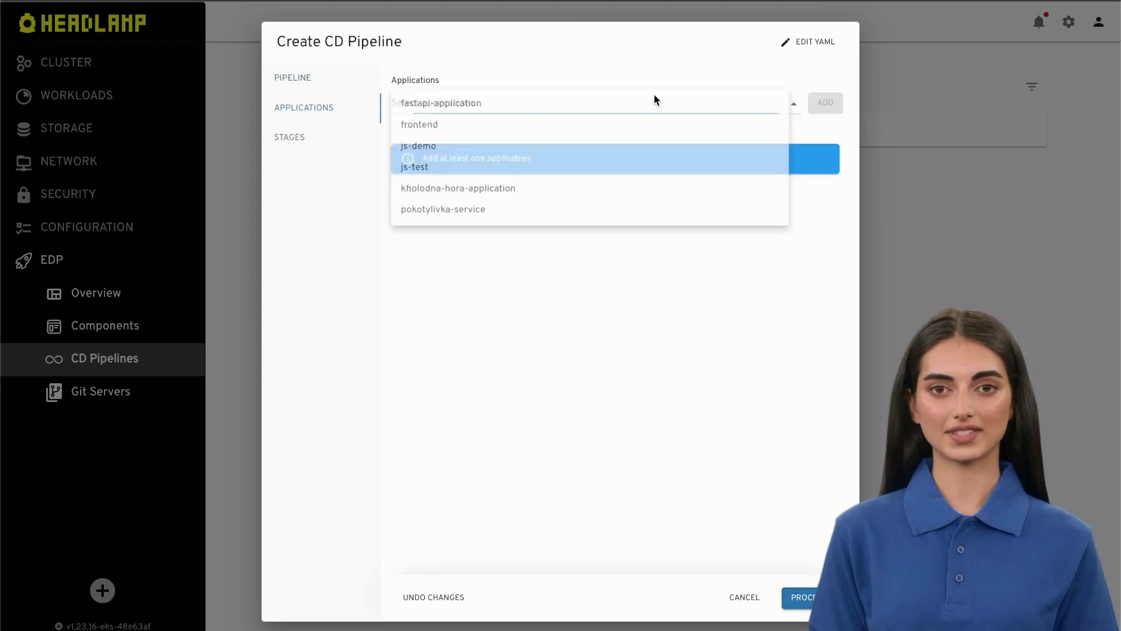
pyautogui.click(562, 160)
pyautogui.click(821, 104)
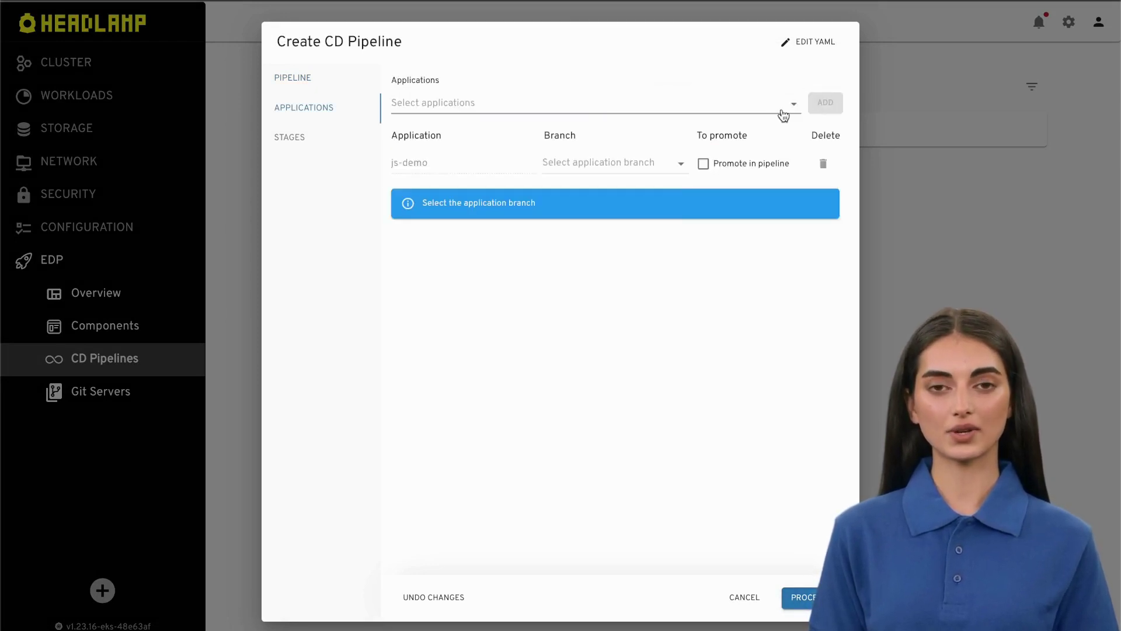
pyautogui.click(626, 165)
pyautogui.click(567, 165)
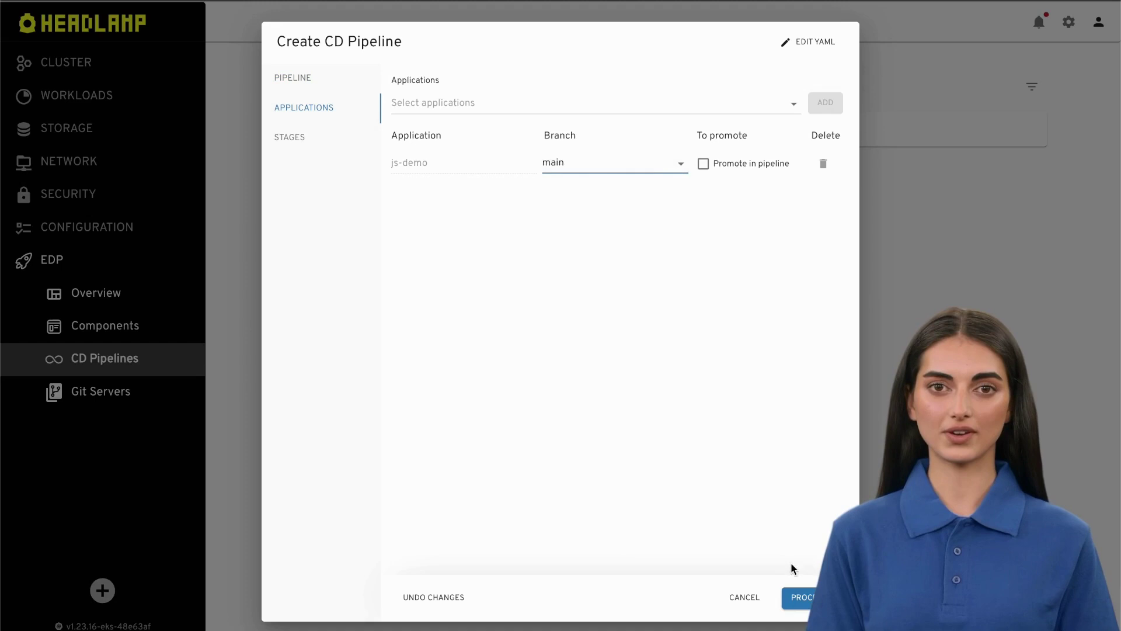
# Add the sit stage with an approve quality gate and create the pipeline.
pyautogui.click(802, 597)
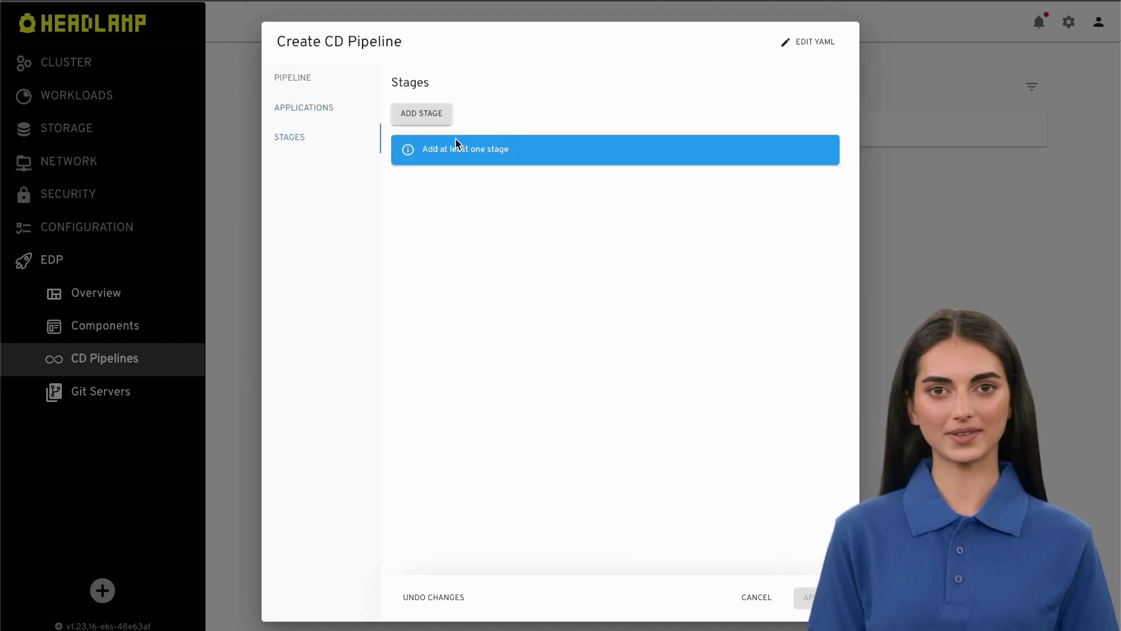
pyautogui.click(421, 113)
pyautogui.write('sit')
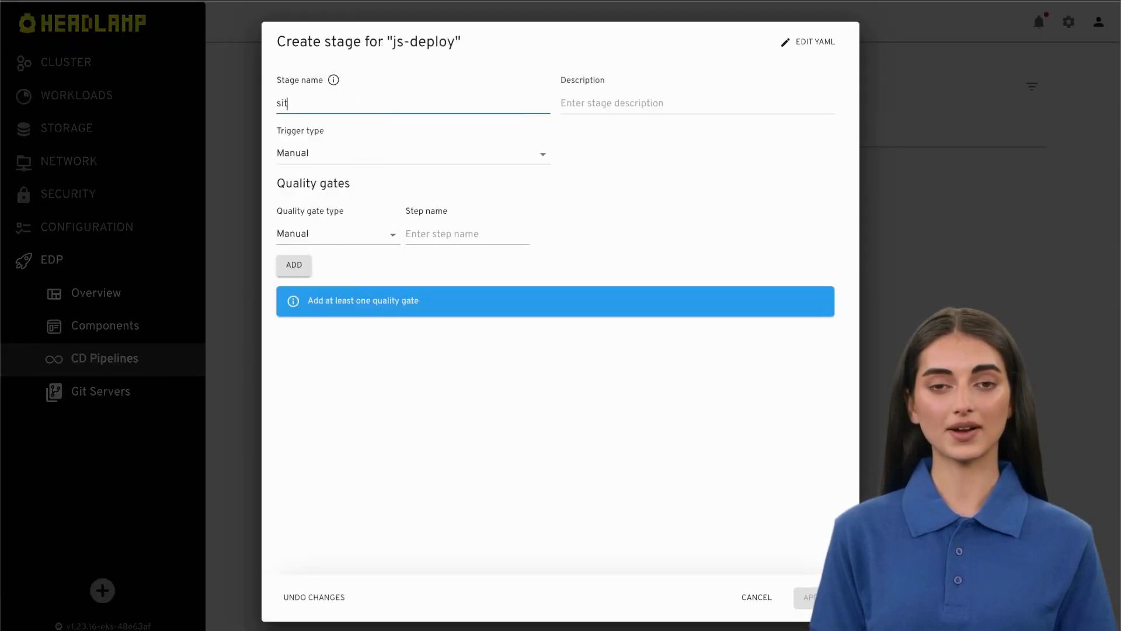
pyautogui.click(686, 103)
pyautogui.click(583, 166)
pyautogui.click(473, 231)
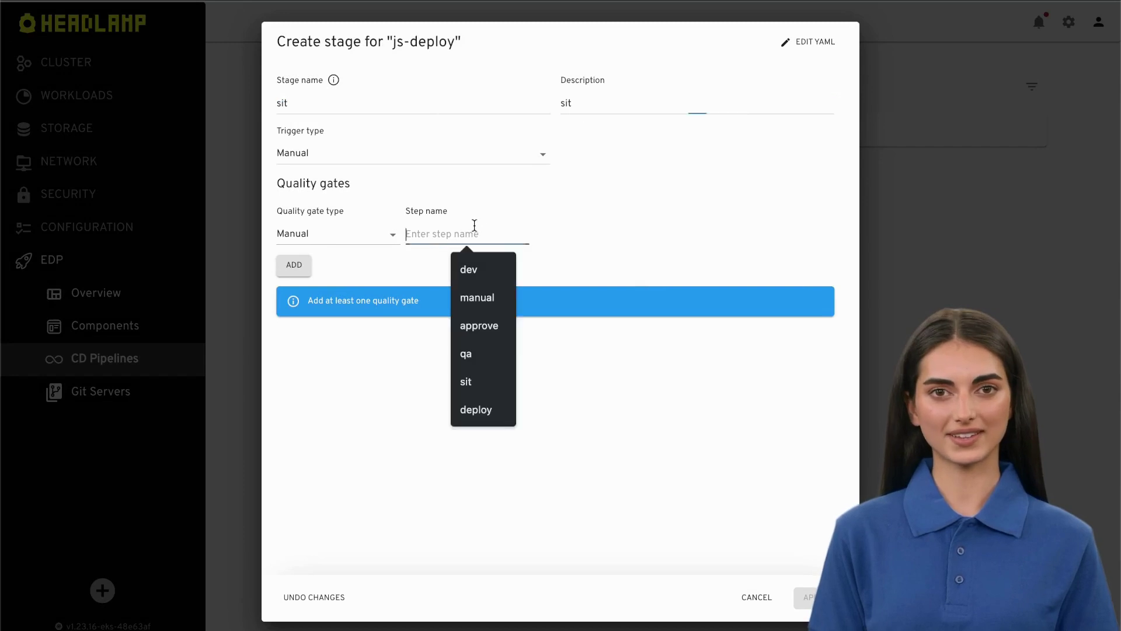
pyautogui.click(485, 320)
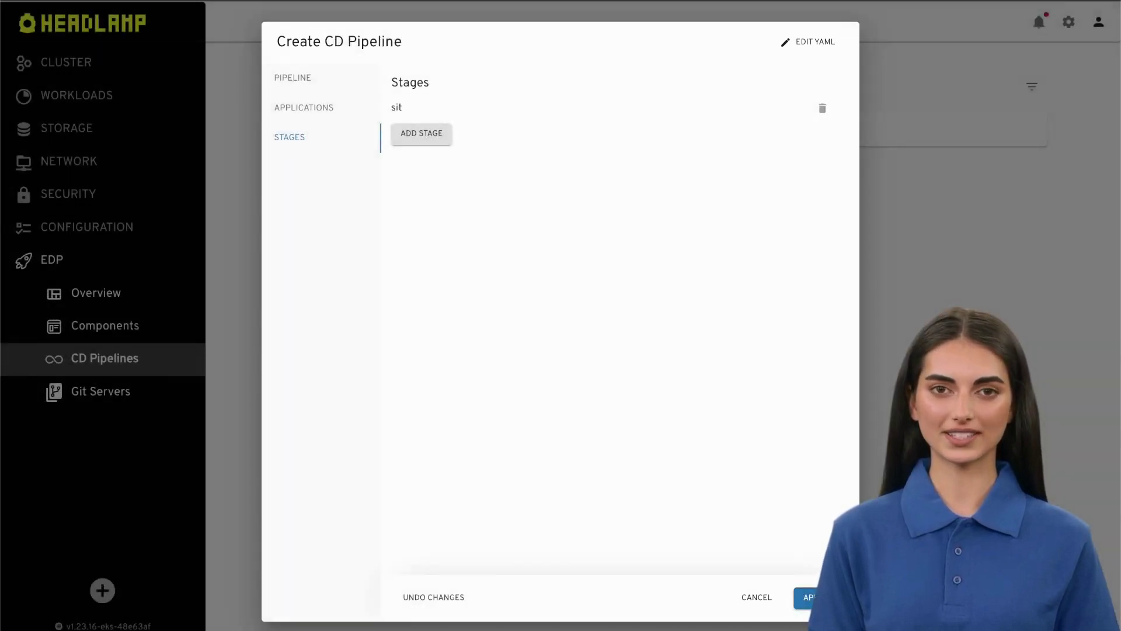
pyautogui.click(815, 597)
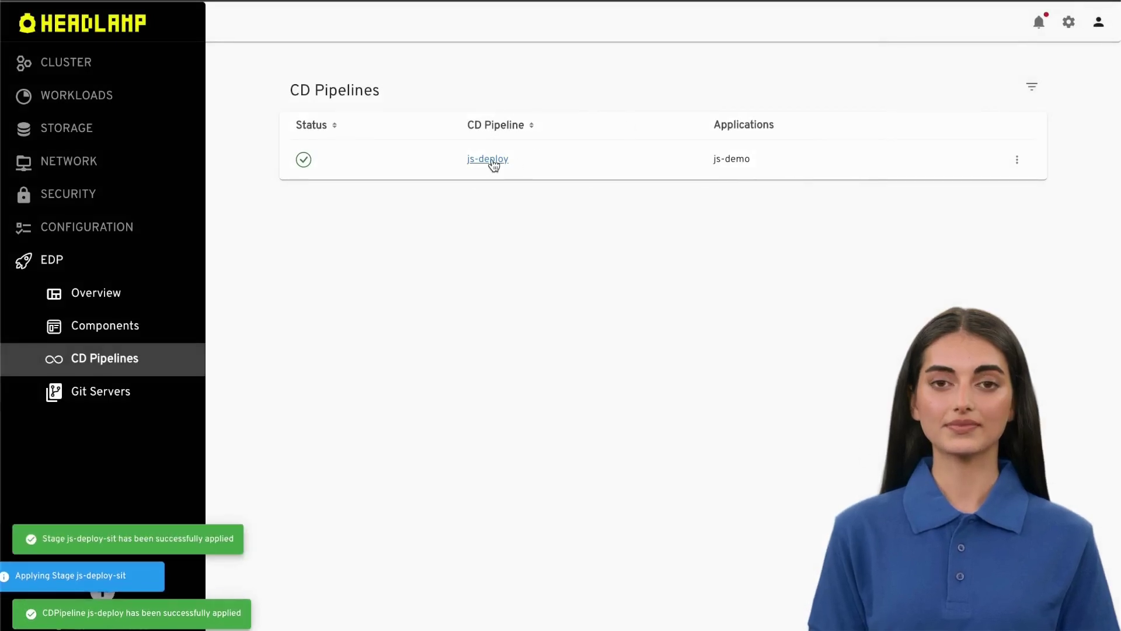
# Deploy js-demo 0.3.0-SNAPSHOT.1 to js-deploy's sit stage and view it in Argo CD.
pyautogui.click(491, 161)
pyautogui.click(308, 275)
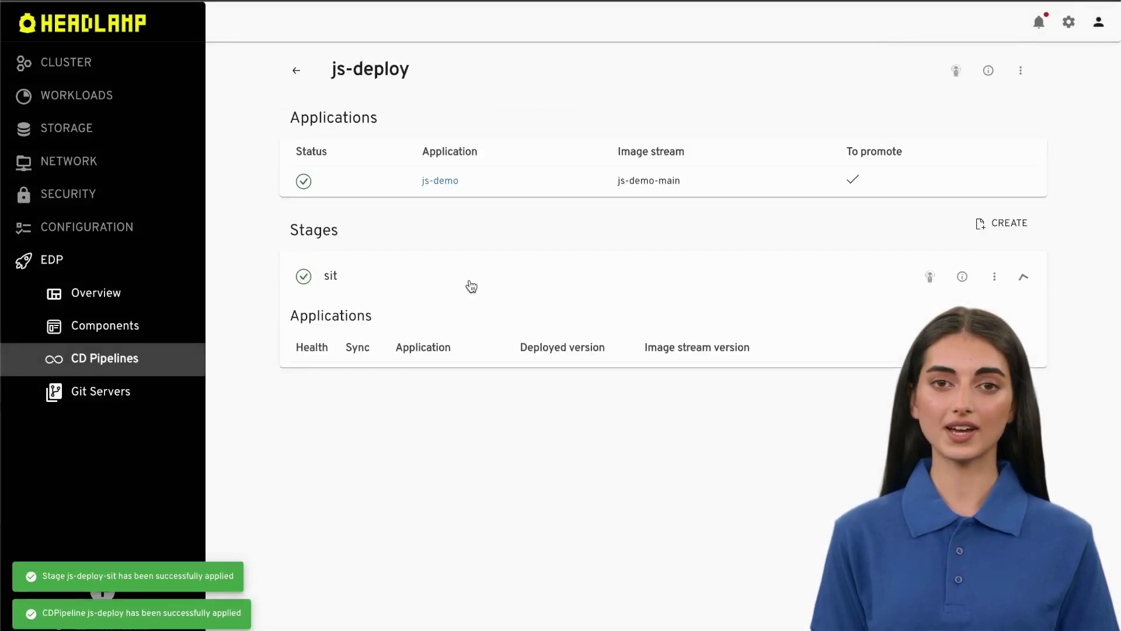
pyautogui.click(754, 381)
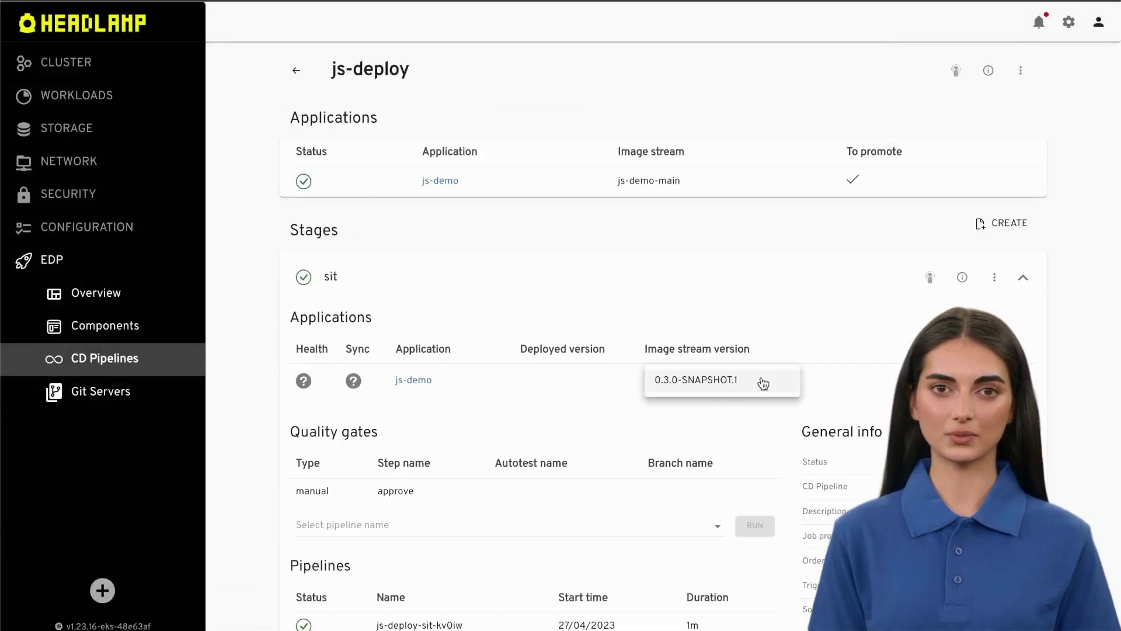
pyautogui.click(688, 379)
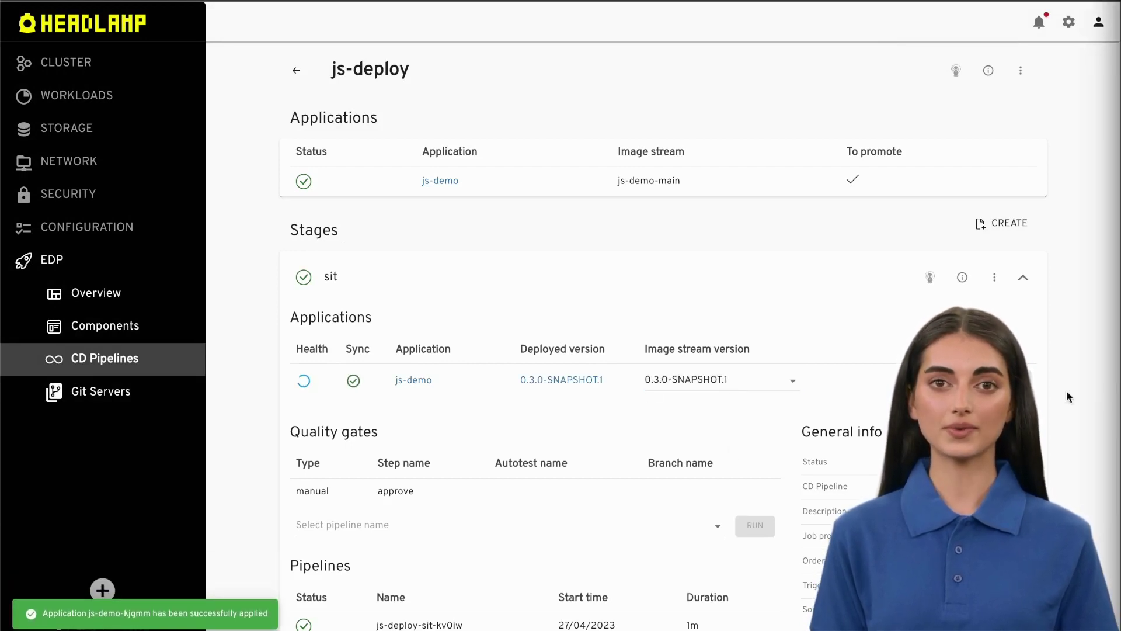
pyautogui.click(930, 278)
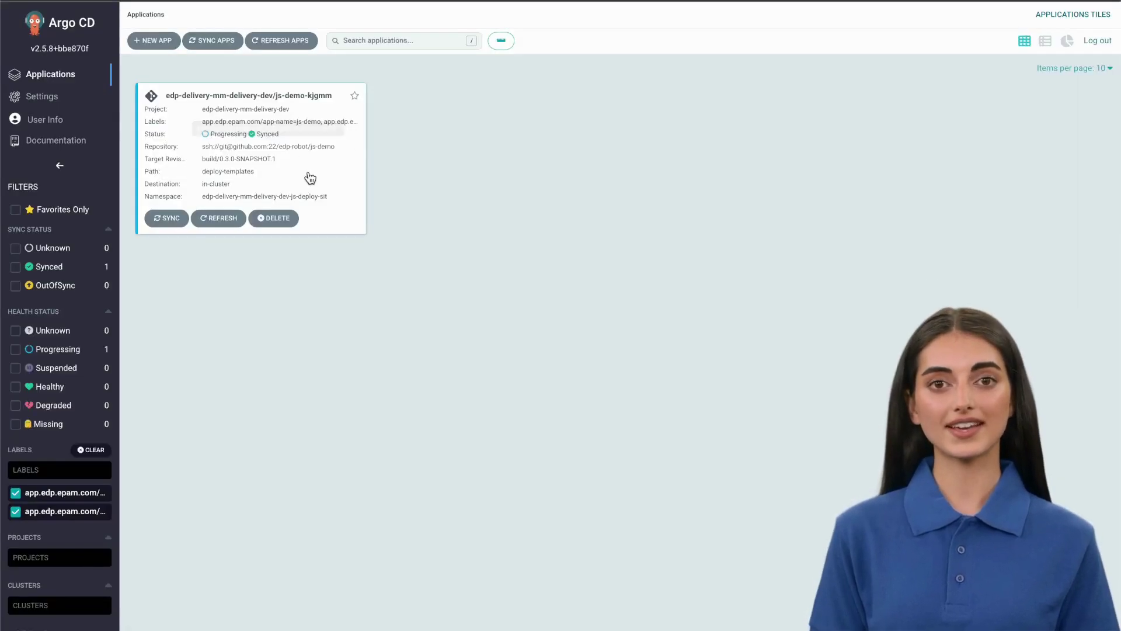
# Open js-demo-kjgmm's App Details and inspect its build/0.3.0-SNAPSHOT.1 target revision.
pyautogui.click(309, 176)
pyautogui.click(160, 41)
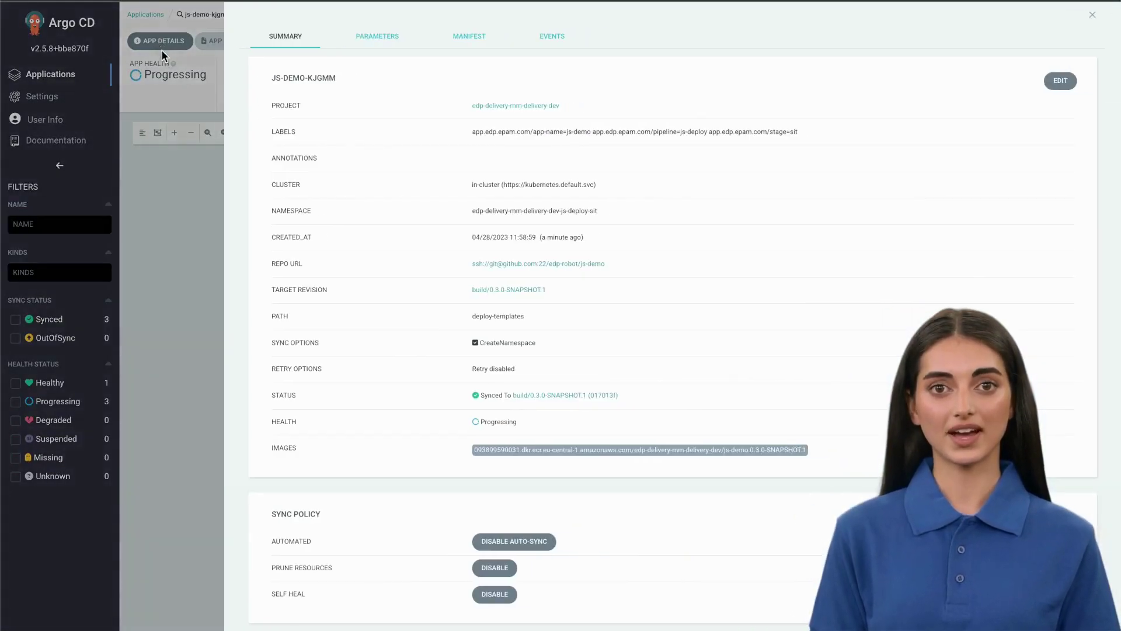
pyautogui.moveTo(566, 289); pyautogui.dragTo(488, 290)
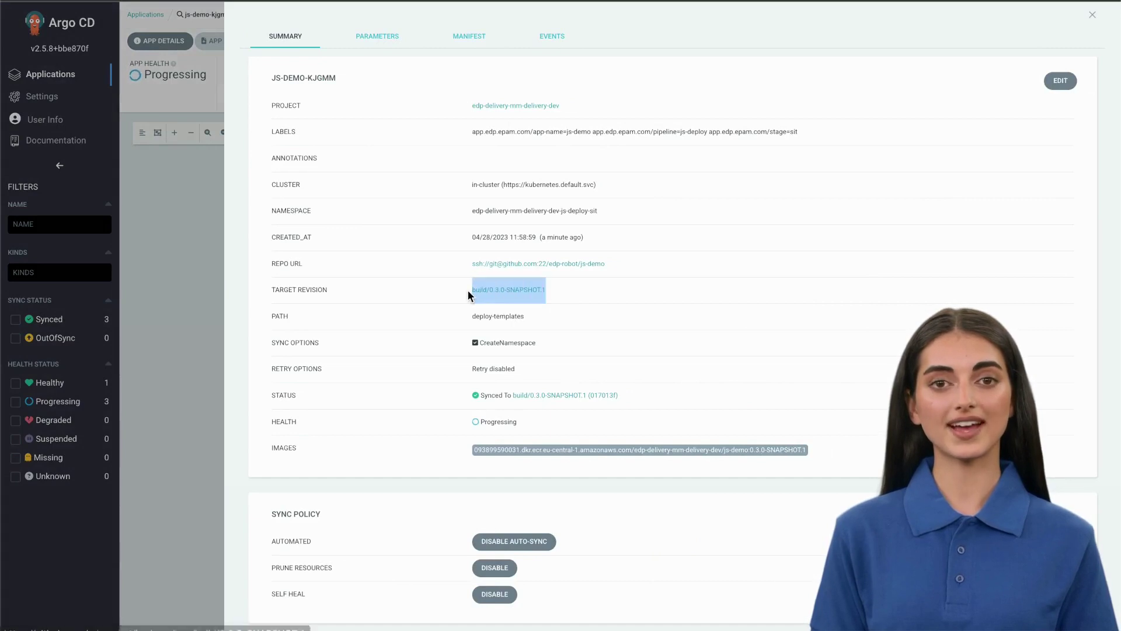
pyautogui.click(440, 304)
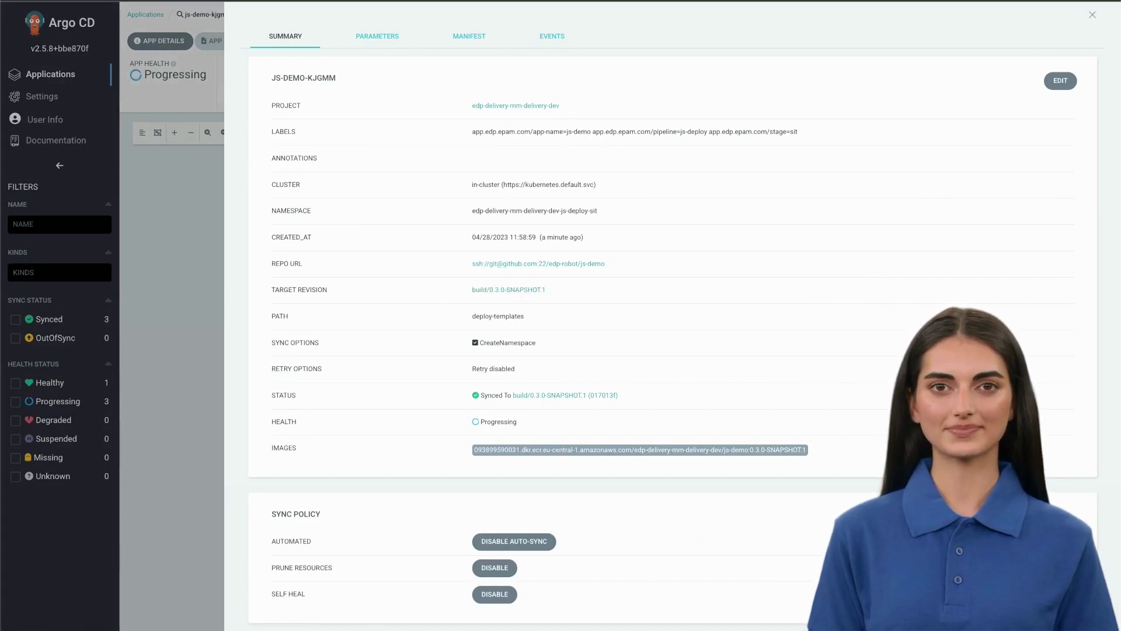